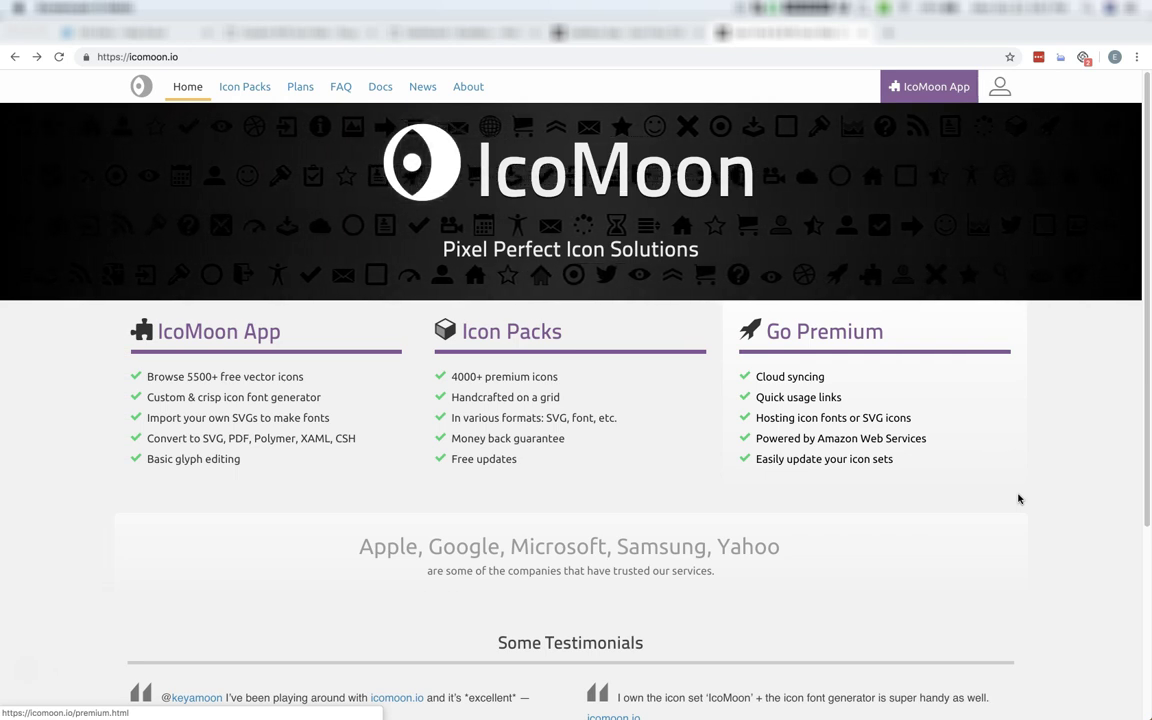
Launch the IcoMoon App and go to the Icon Library of available icon sets
left_click(1014, 497)
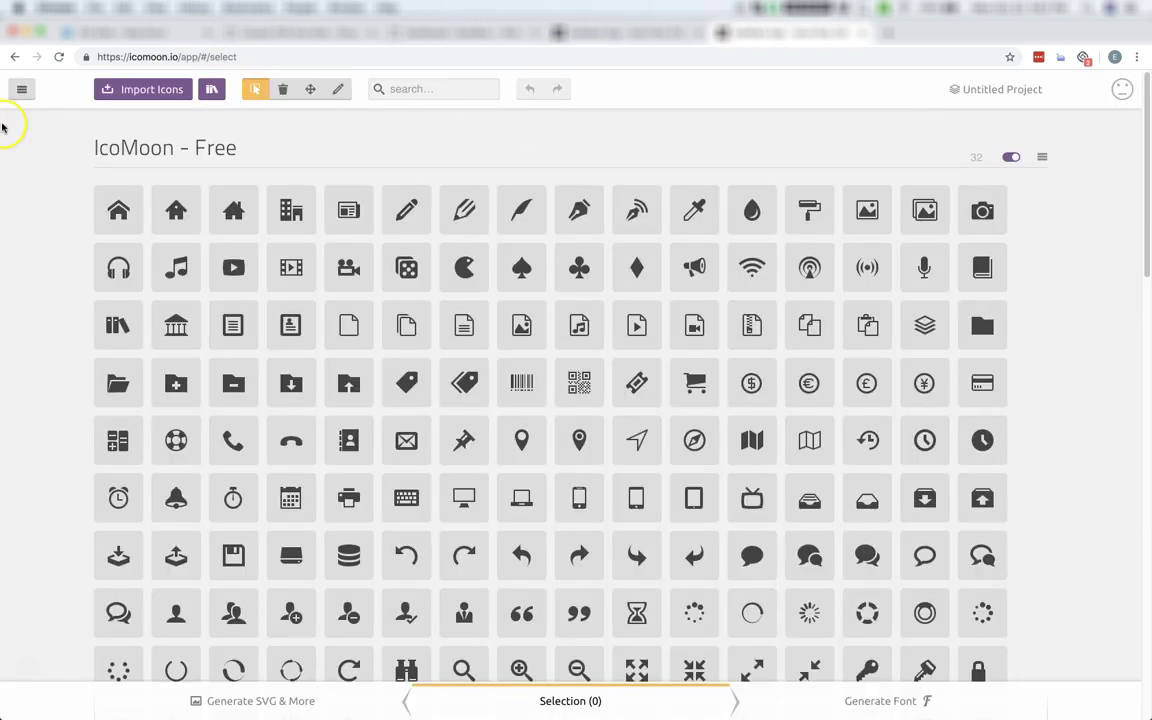
left_click(20, 91)
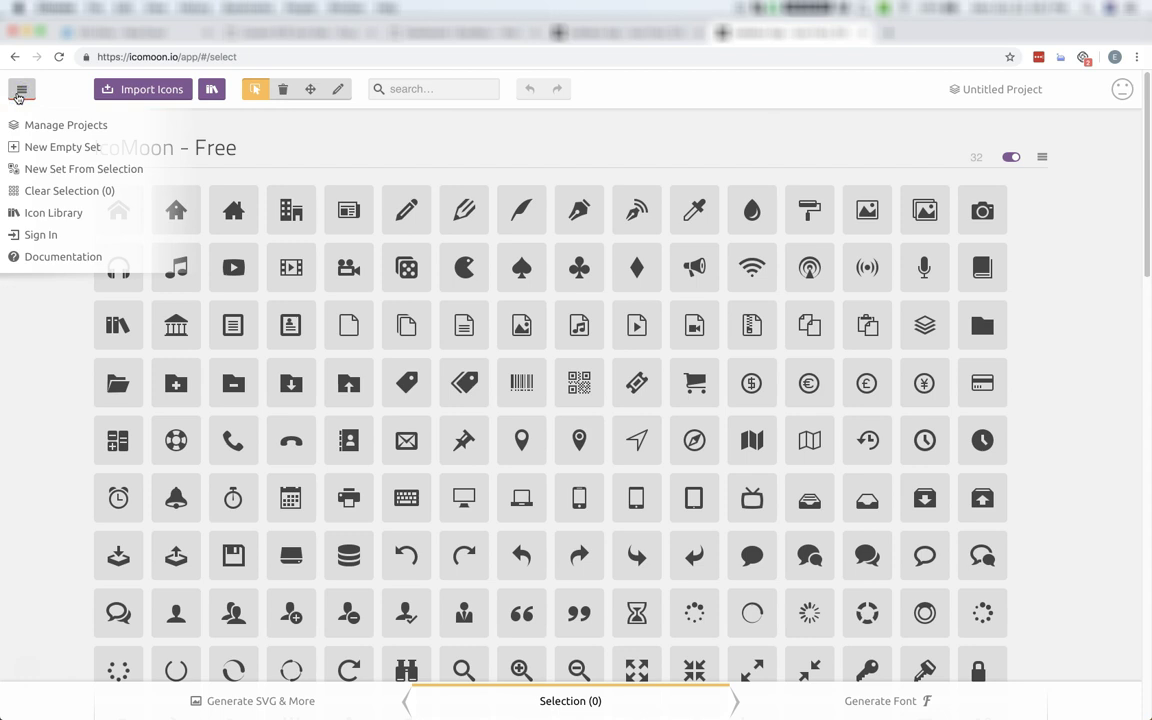
left_click(45, 214)
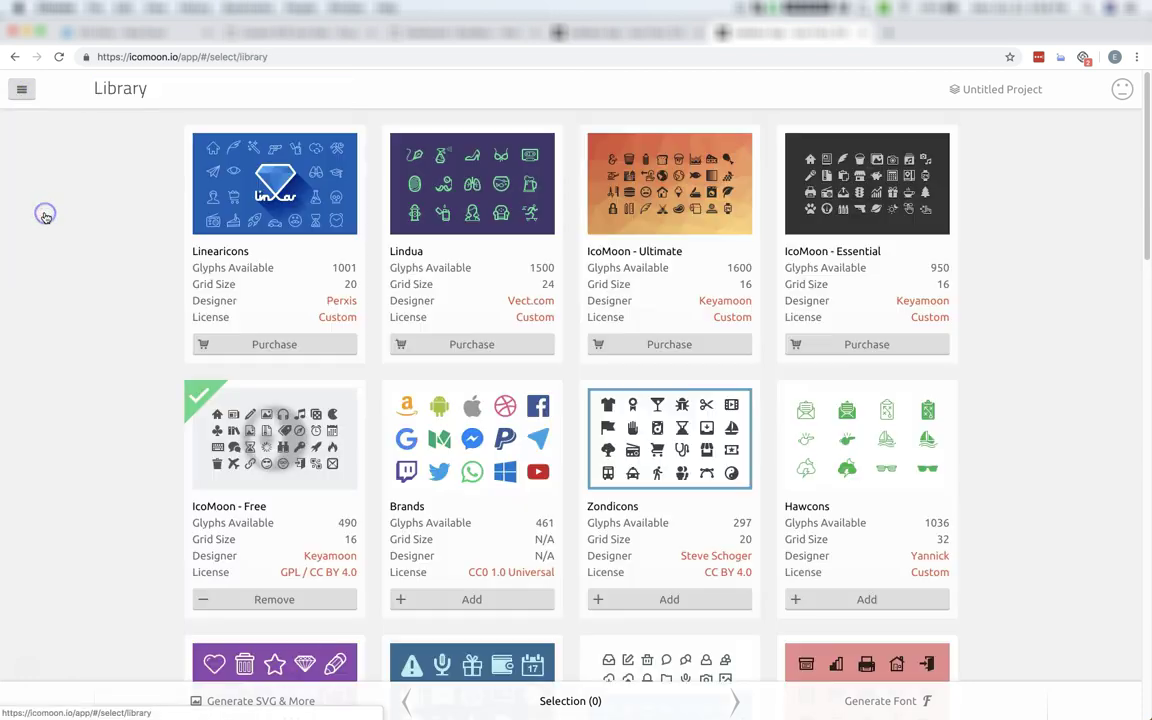
Open the IcoMoon - Free set and select its first eleven icons, houses through eyedropper
left_click(241, 432)
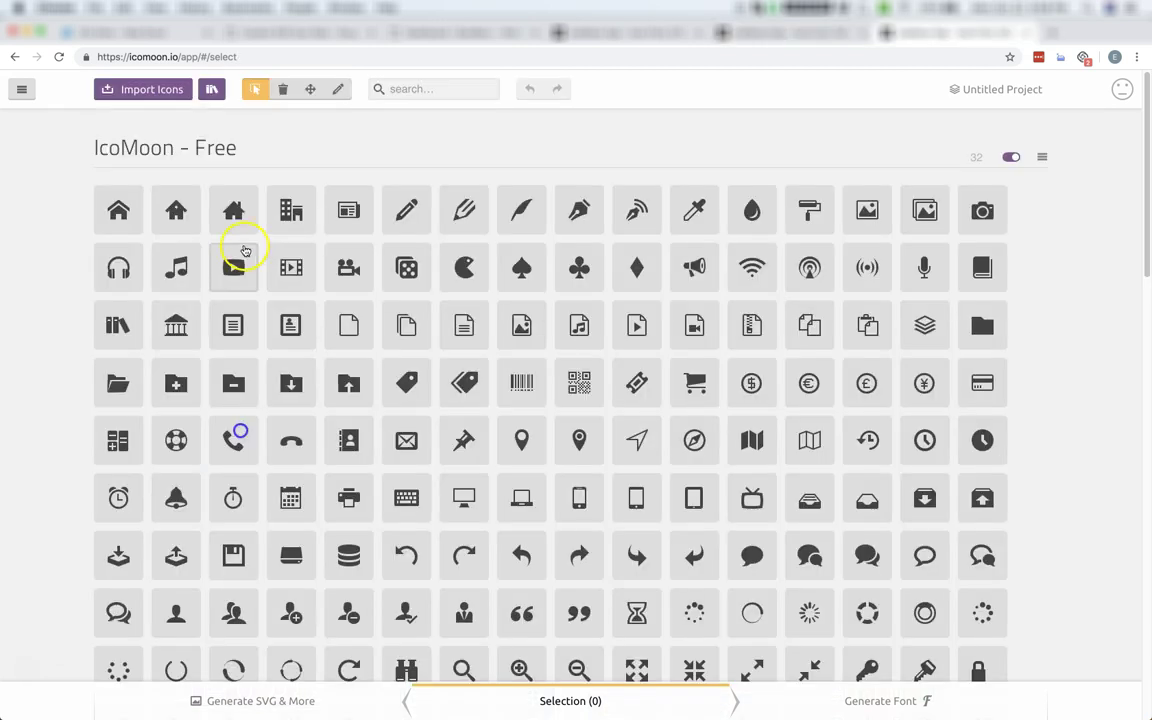
left_click(118, 213)
left_click(176, 210)
left_click(222, 211)
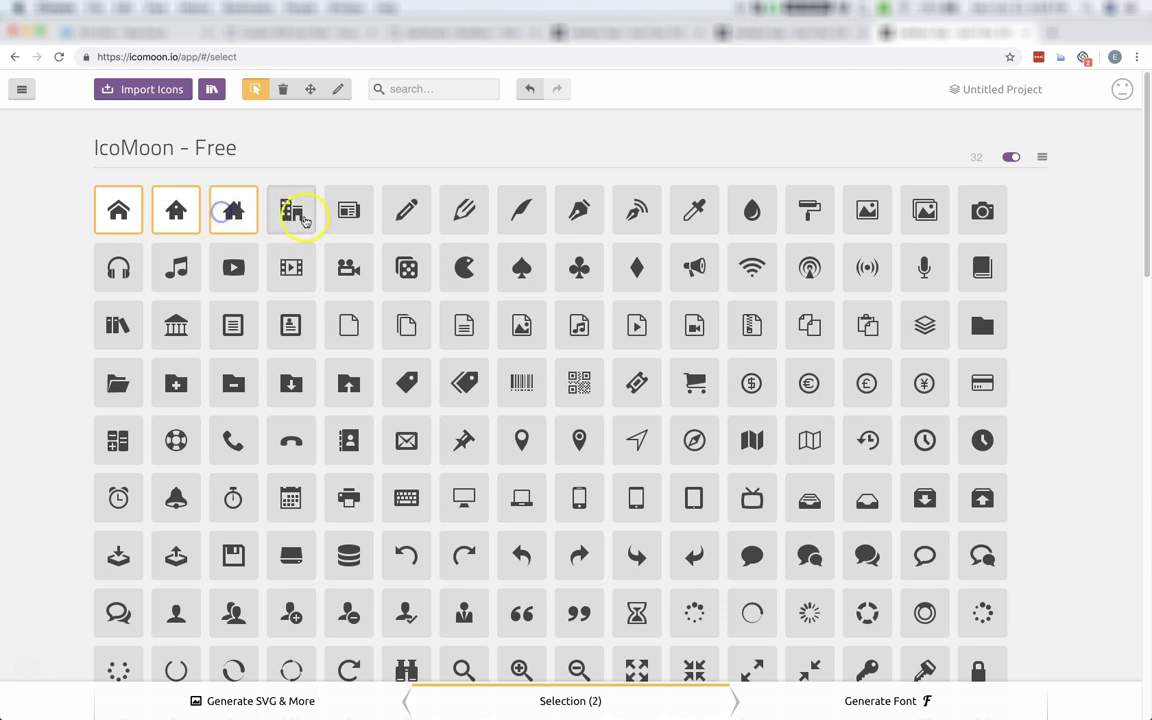
left_click(298, 215)
left_click(348, 210)
left_click(406, 210)
left_click(464, 210)
left_click(521, 212)
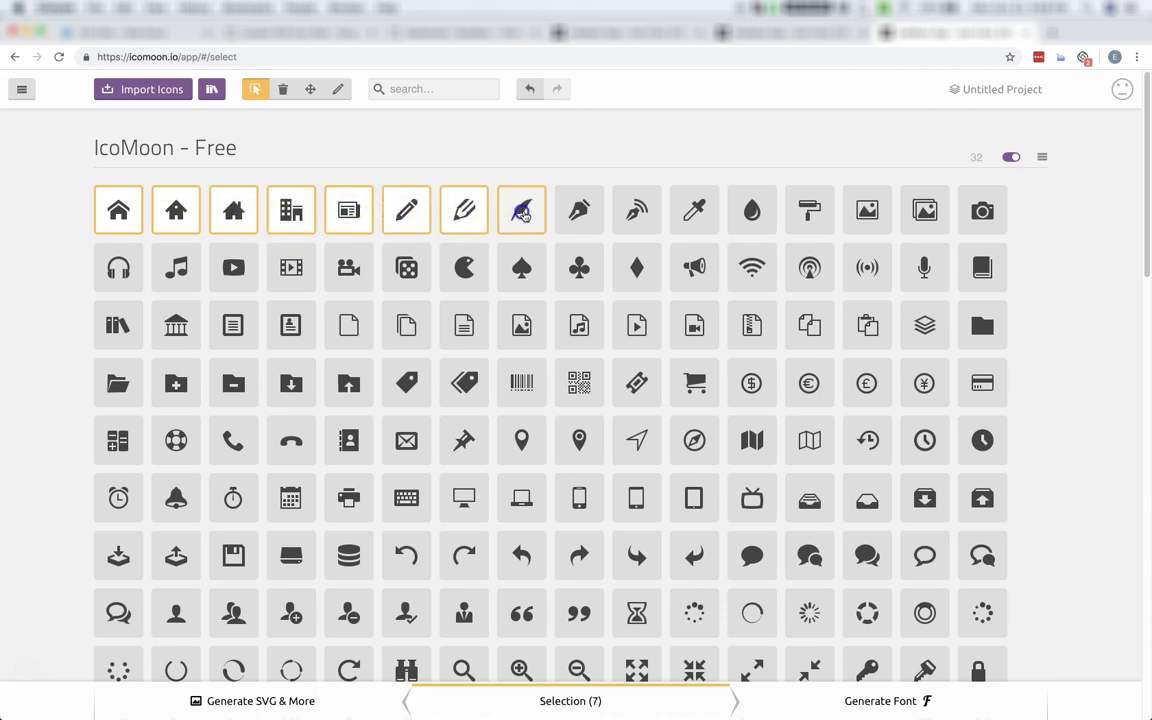
left_click(581, 212)
left_click(637, 212)
left_click(697, 217)
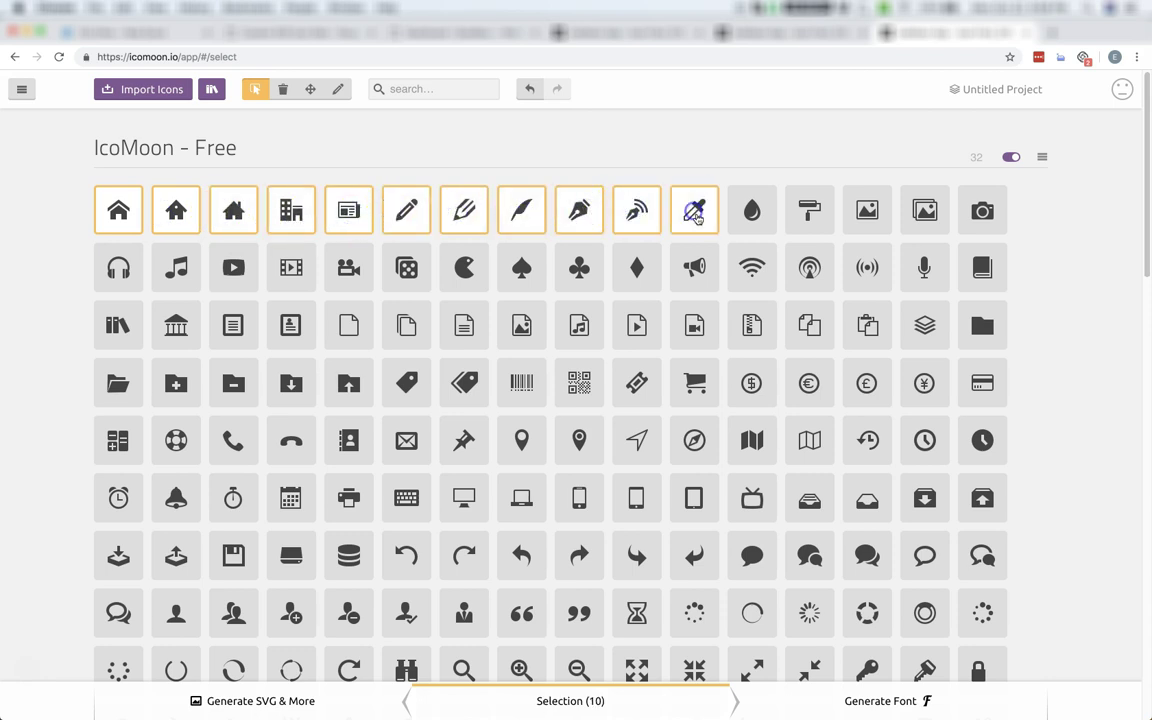
left_click(656, 218)
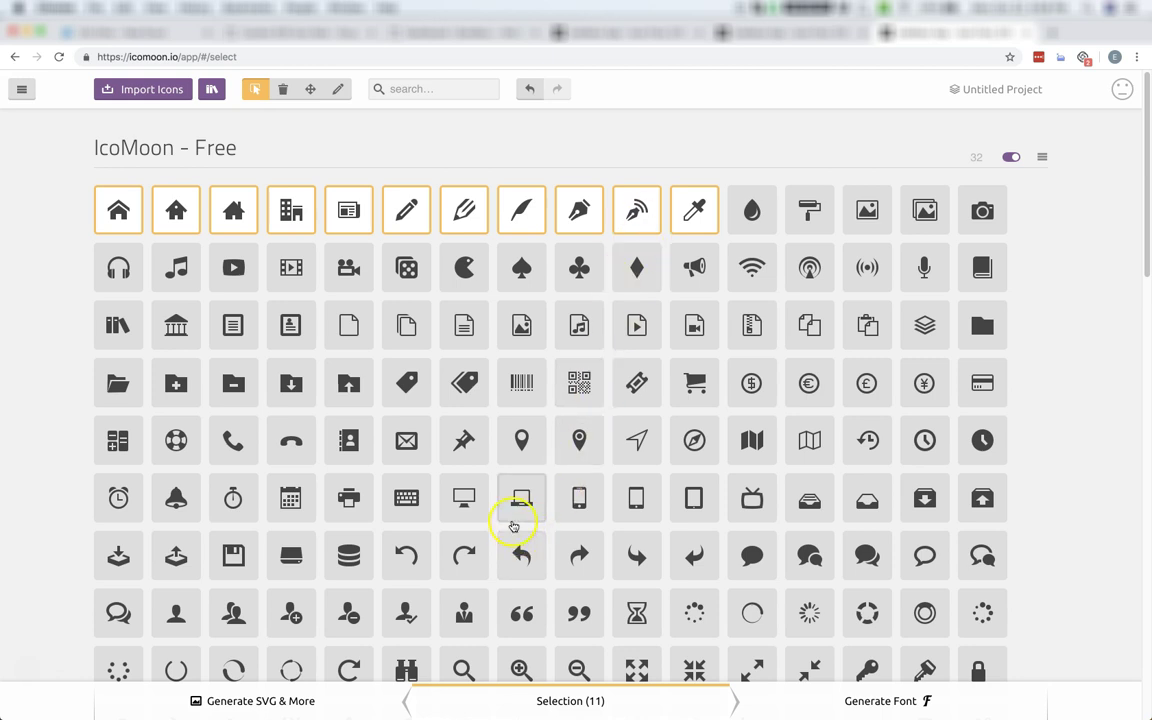
Generate SVGs for the selected icons, download the zip and open icomoon (1).zip
left_click(243, 700)
left_click(206, 700)
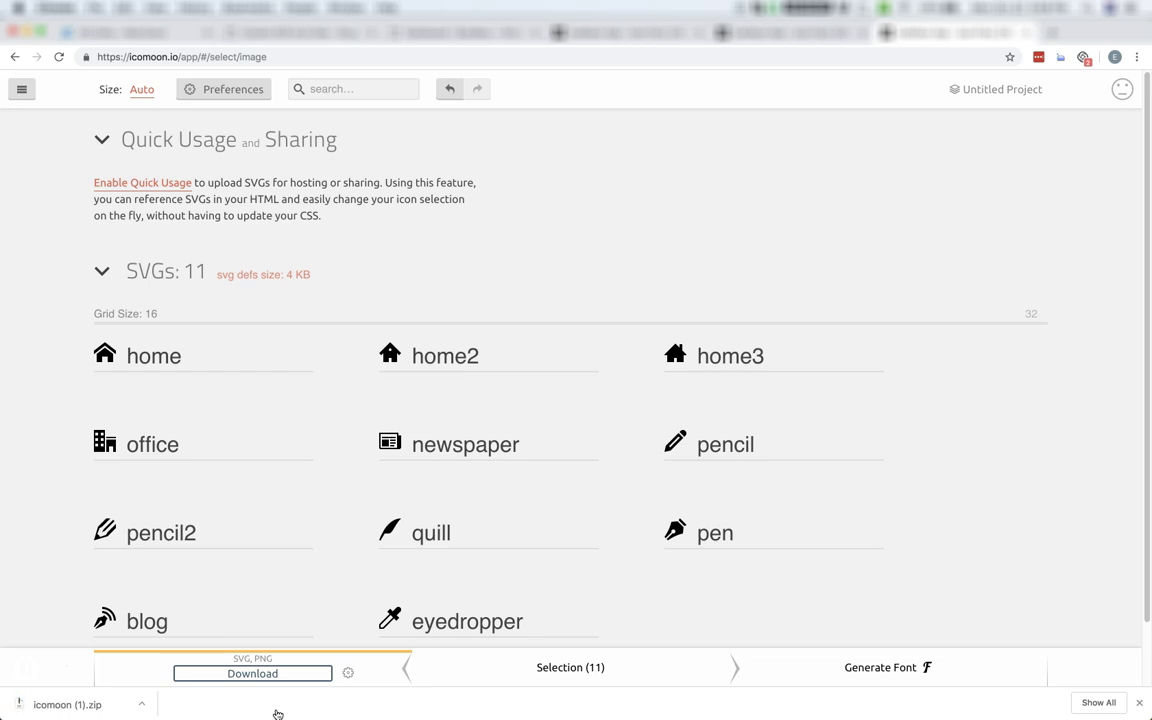
left_click(105, 705)
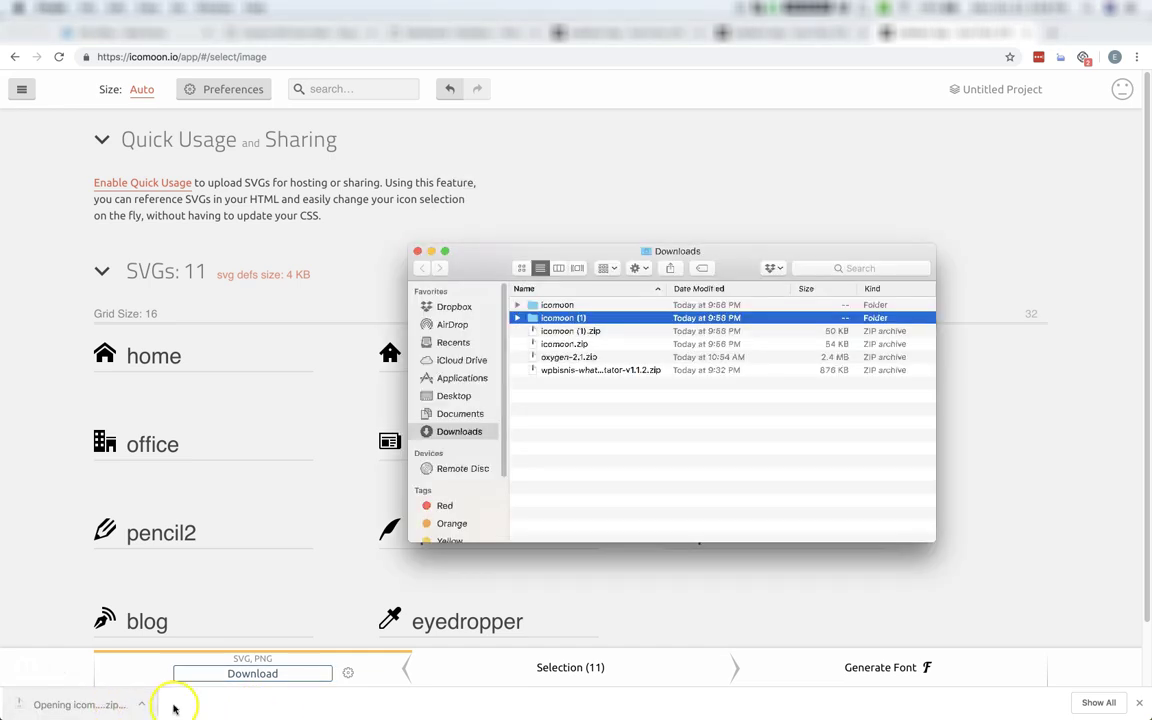
Expand the icomoon (1) folder in Downloads and select symbol-defs.svg
left_click(517, 318)
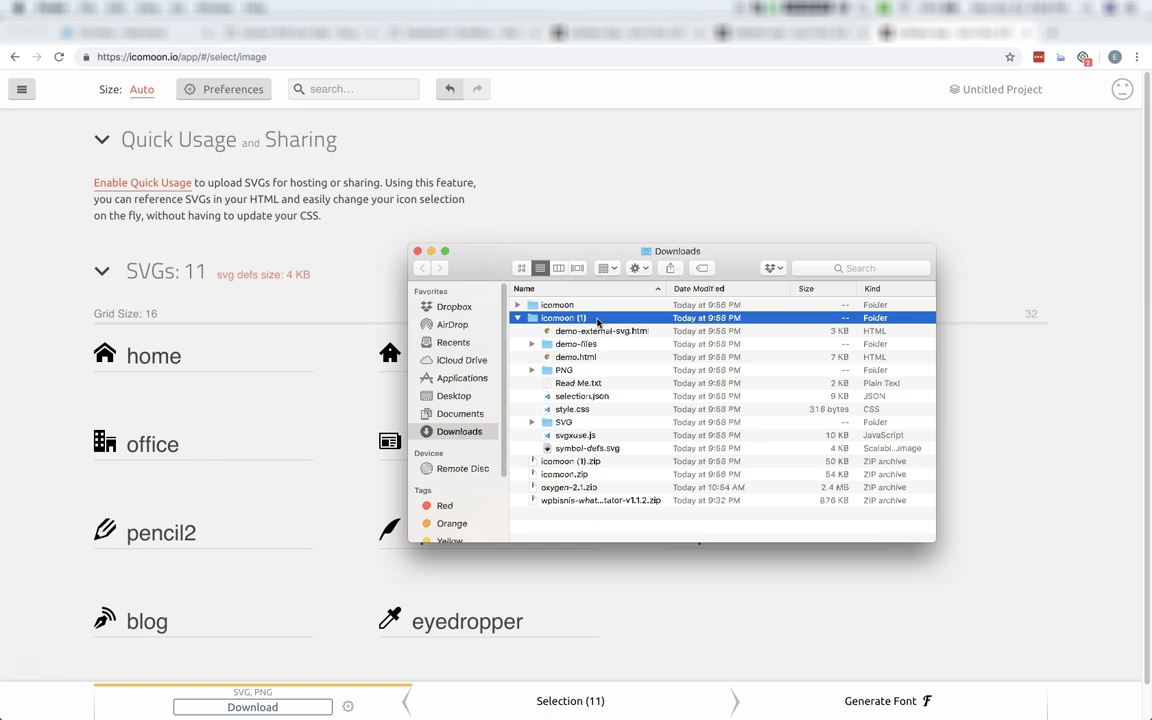
left_click(546, 321)
left_click(568, 450)
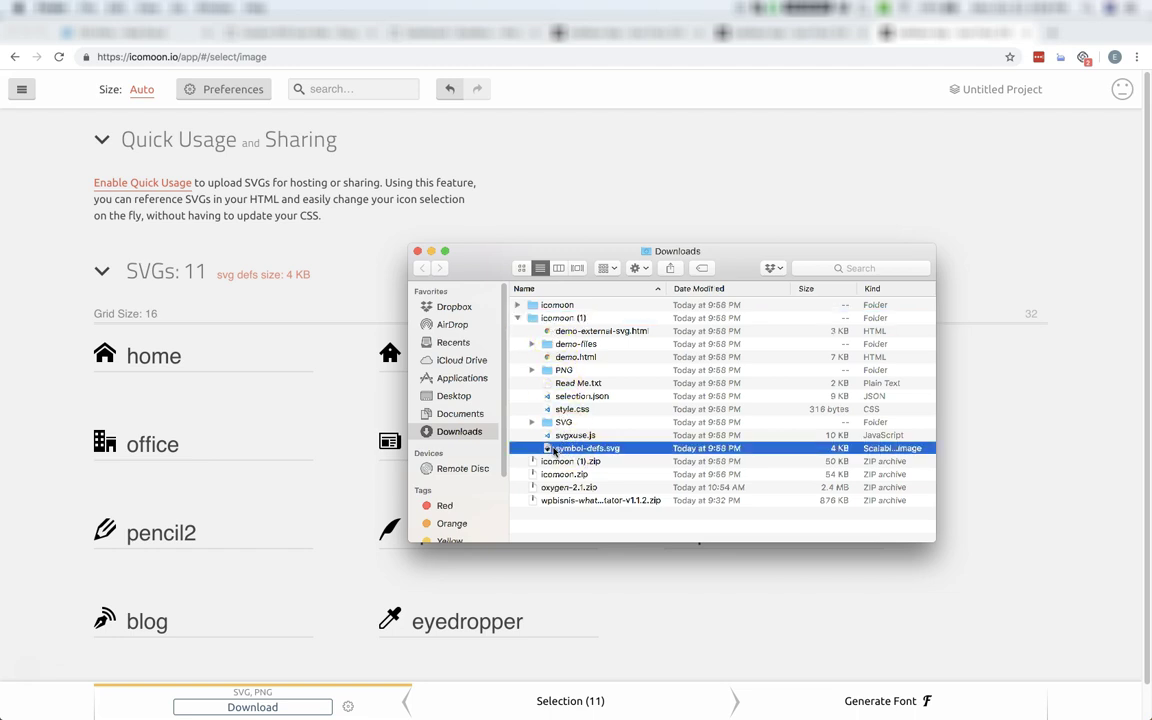
left_click(549, 451)
Switch to the WordPress dashboard and go to Oxygen's SVG Sets settings
left_click(490, 36)
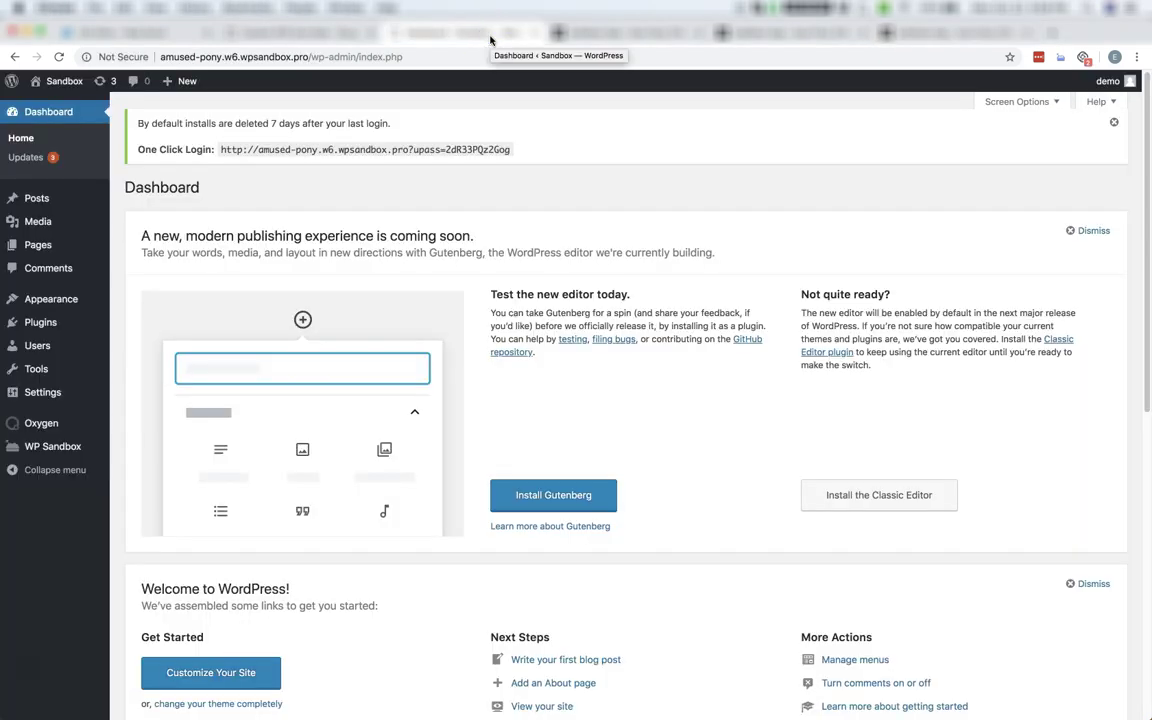
mouse_move(40, 432)
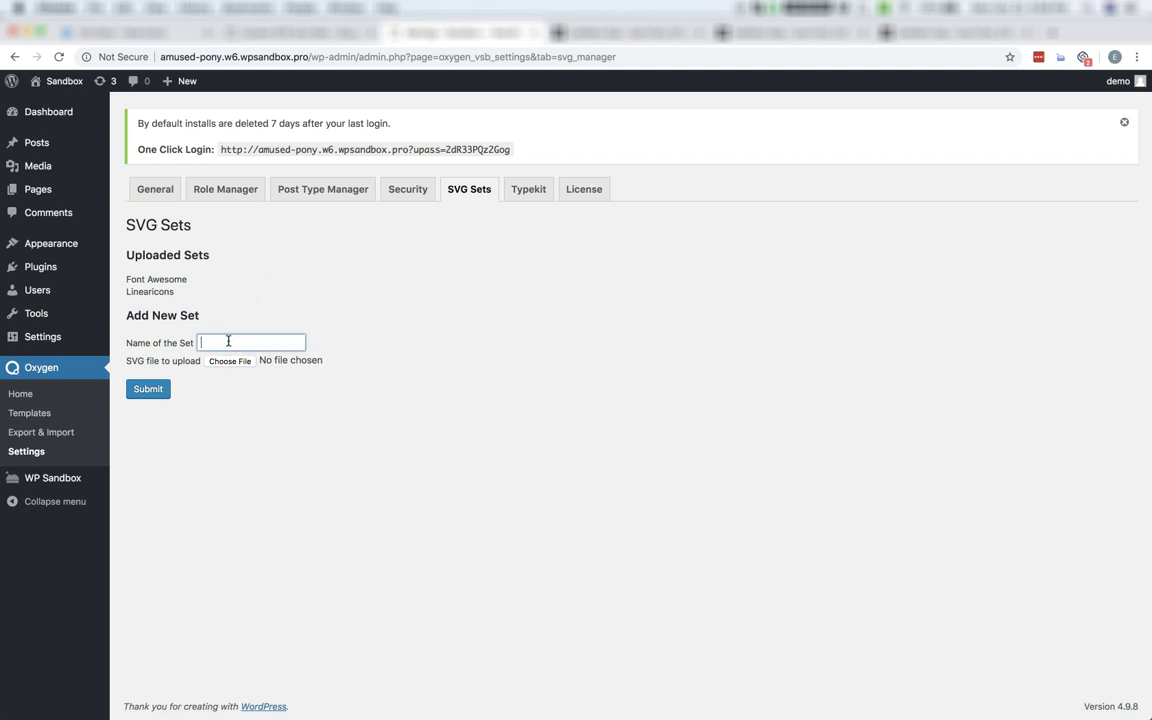
Name the new set Icomoon, attach icomoon/symbol-defs.svg as its file, and submit it
type("Icomoon")
left_click(232, 362)
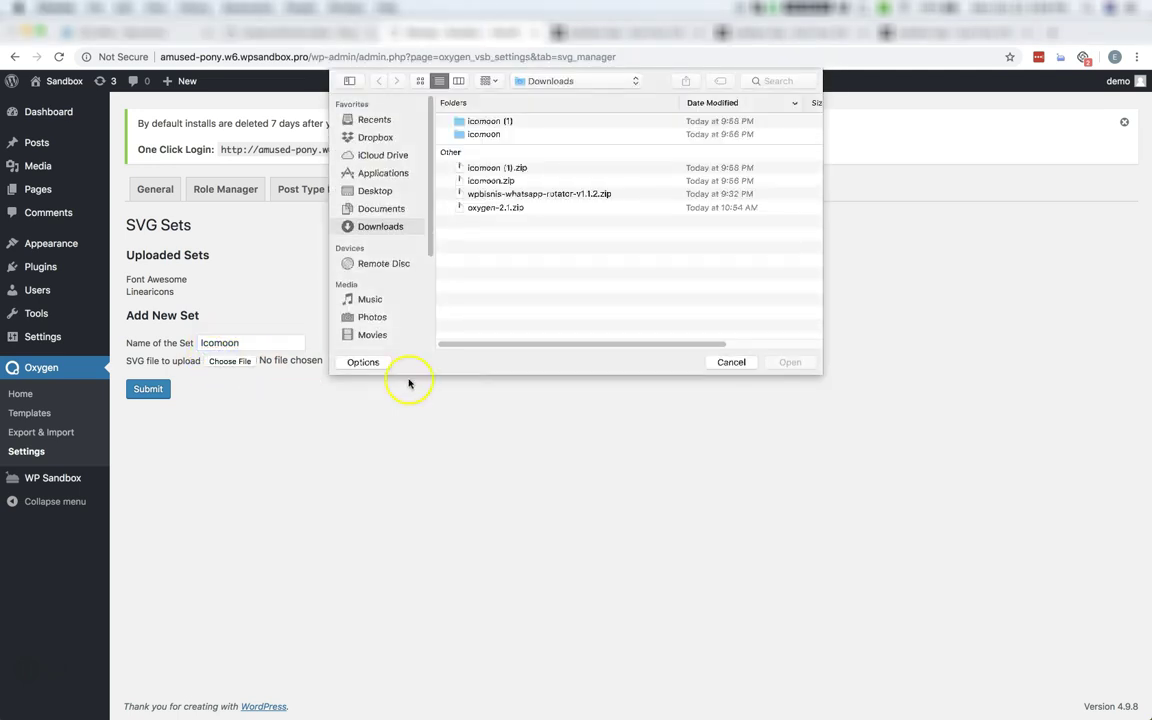
left_click(462, 135)
double_click(462, 135)
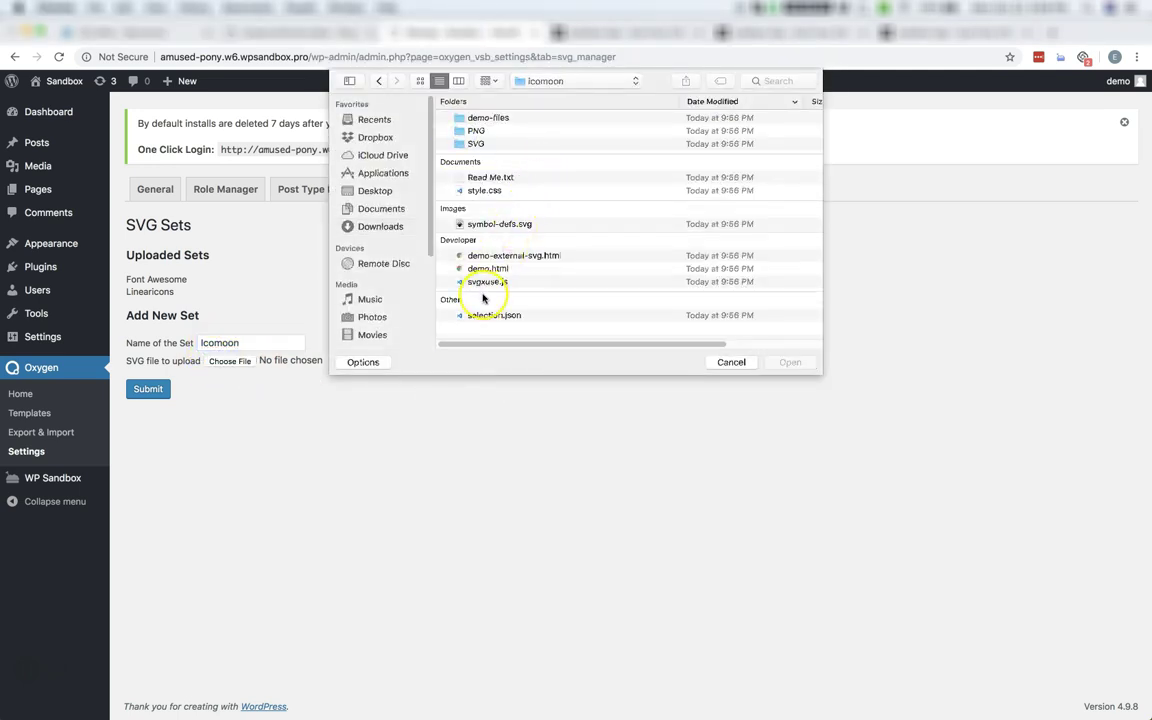
left_click(509, 226)
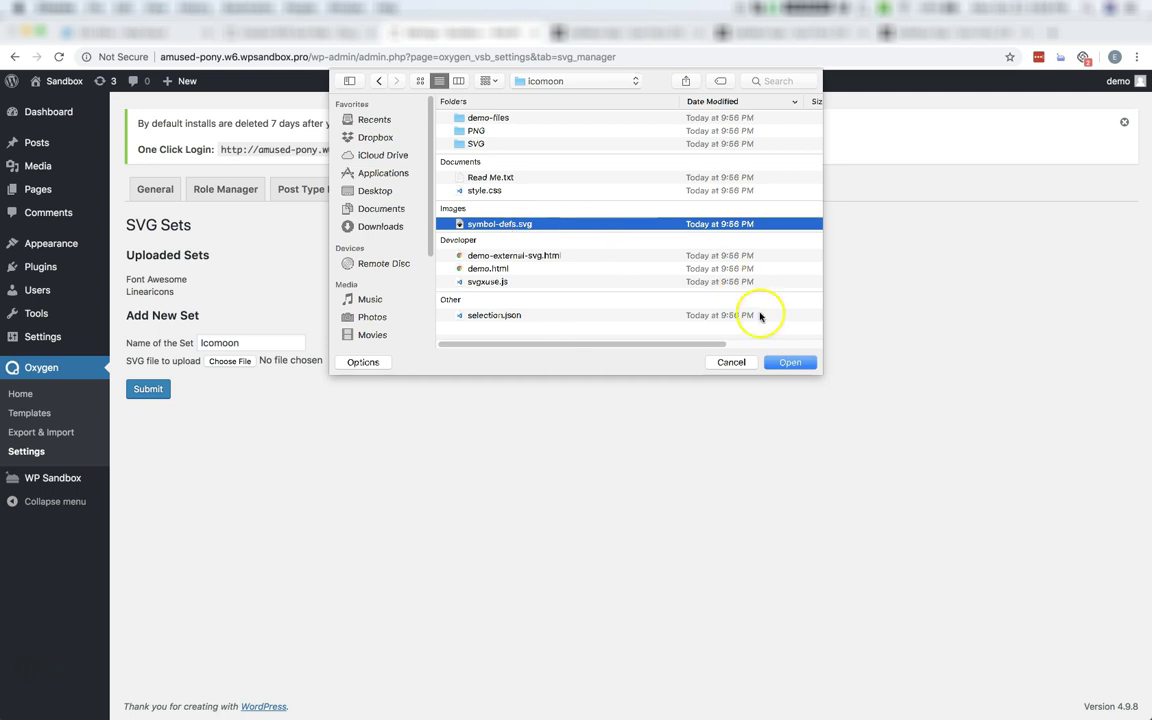
left_click(806, 366)
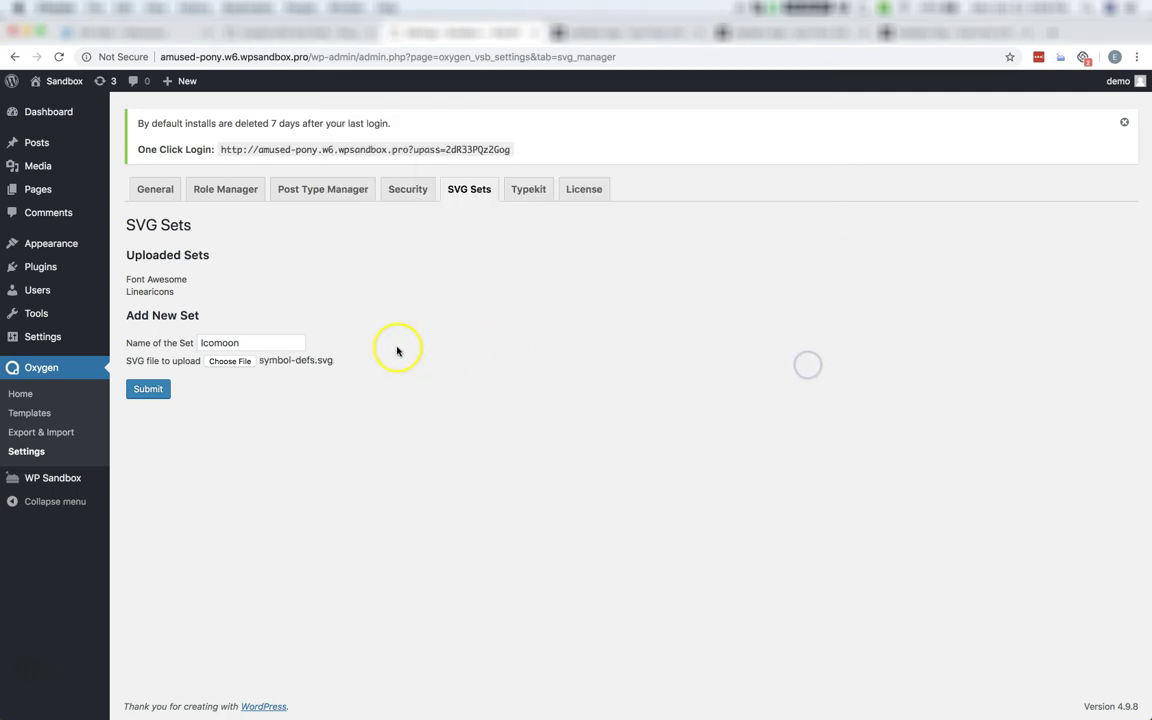
left_click(160, 388)
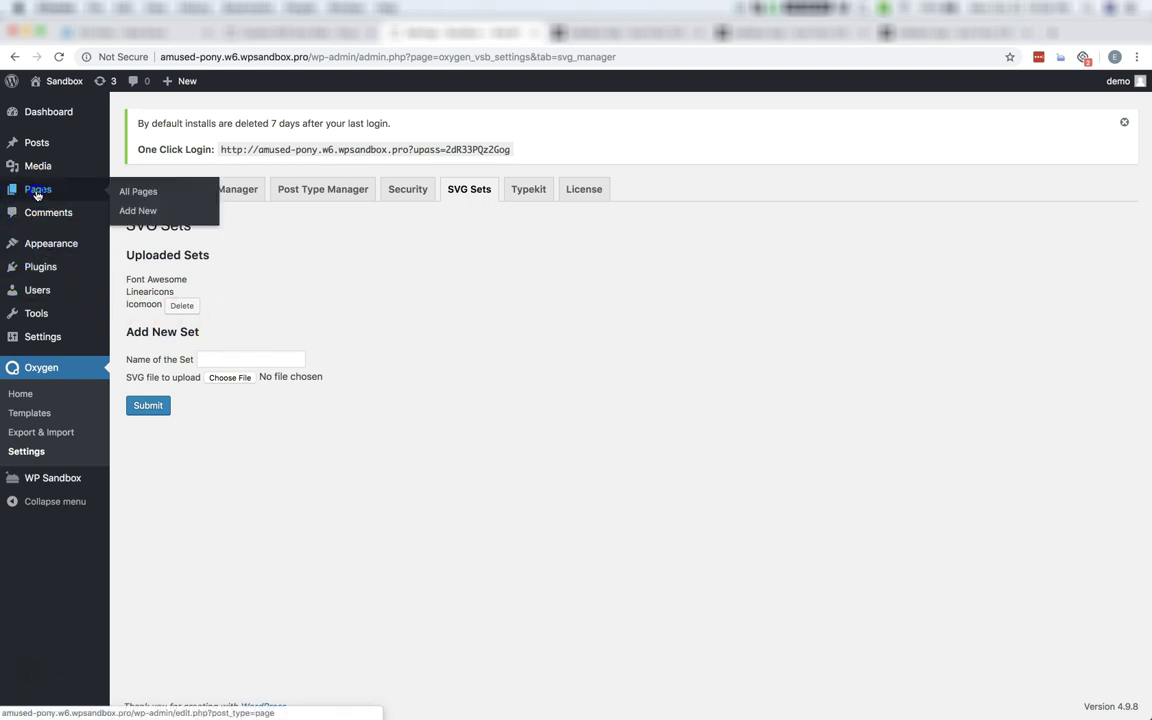
Go to Pages and open the Sample Page for editing with Oxygen
left_click(37, 191)
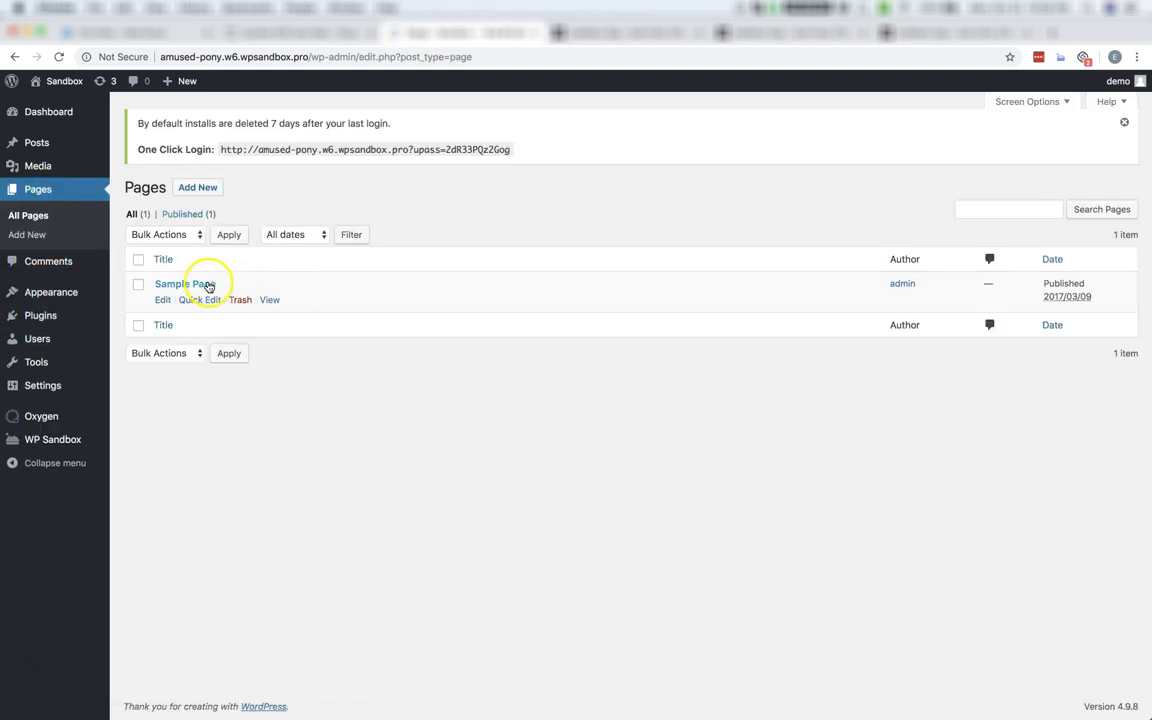
left_click(207, 286)
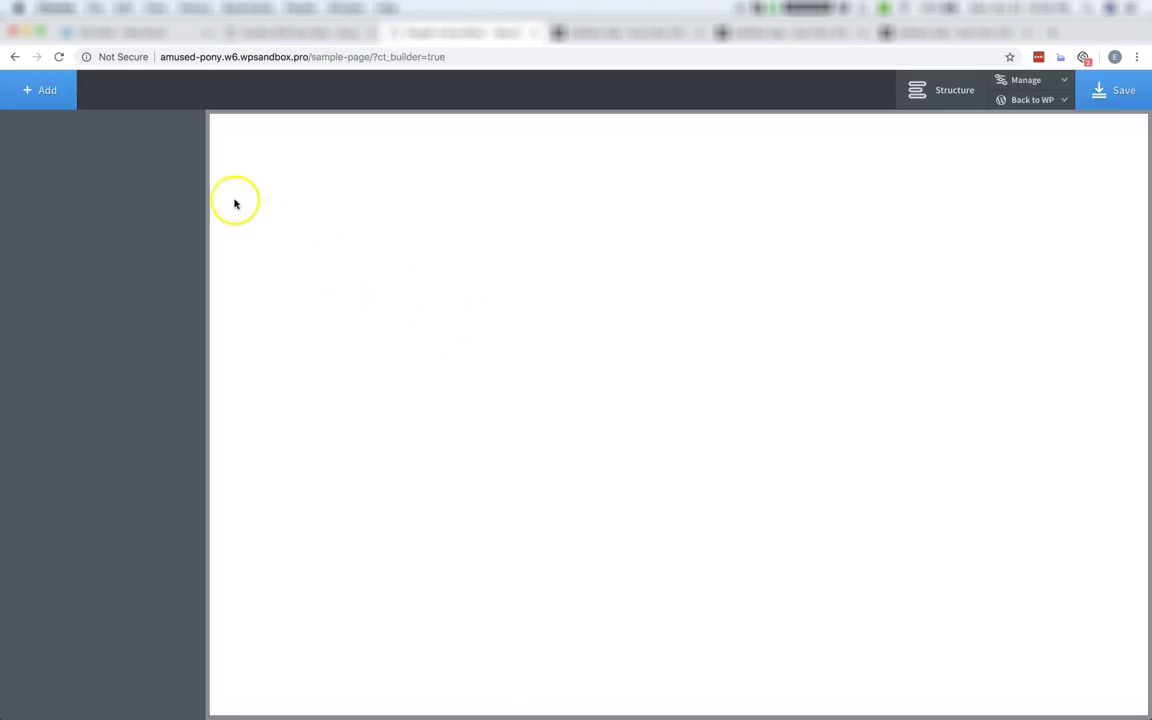
Add an Icon element to the Sample Page from the +Add panel
left_click(56, 94)
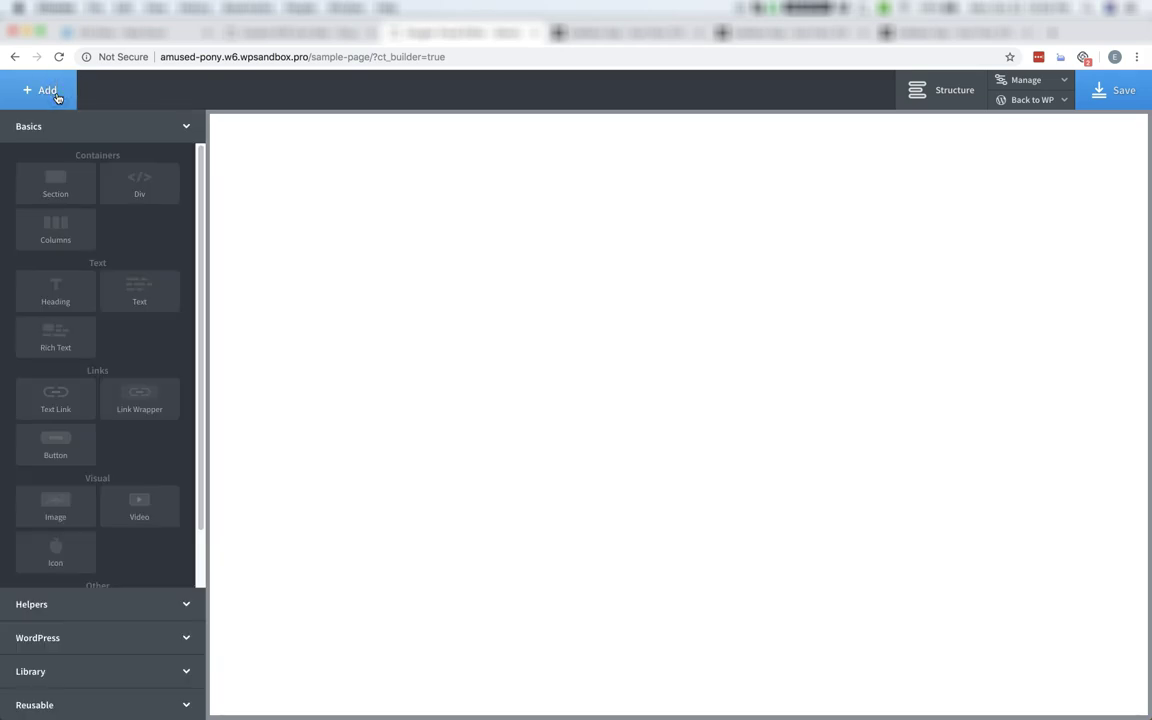
scroll(75, 470, "down", 2)
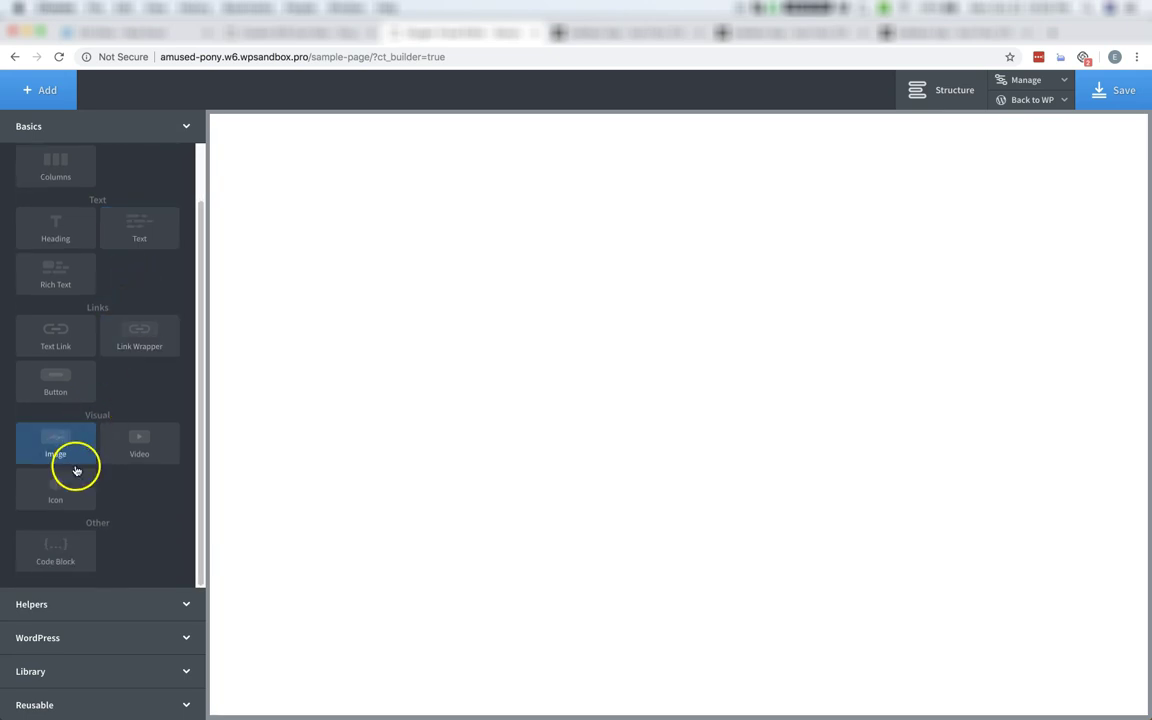
left_click(63, 484)
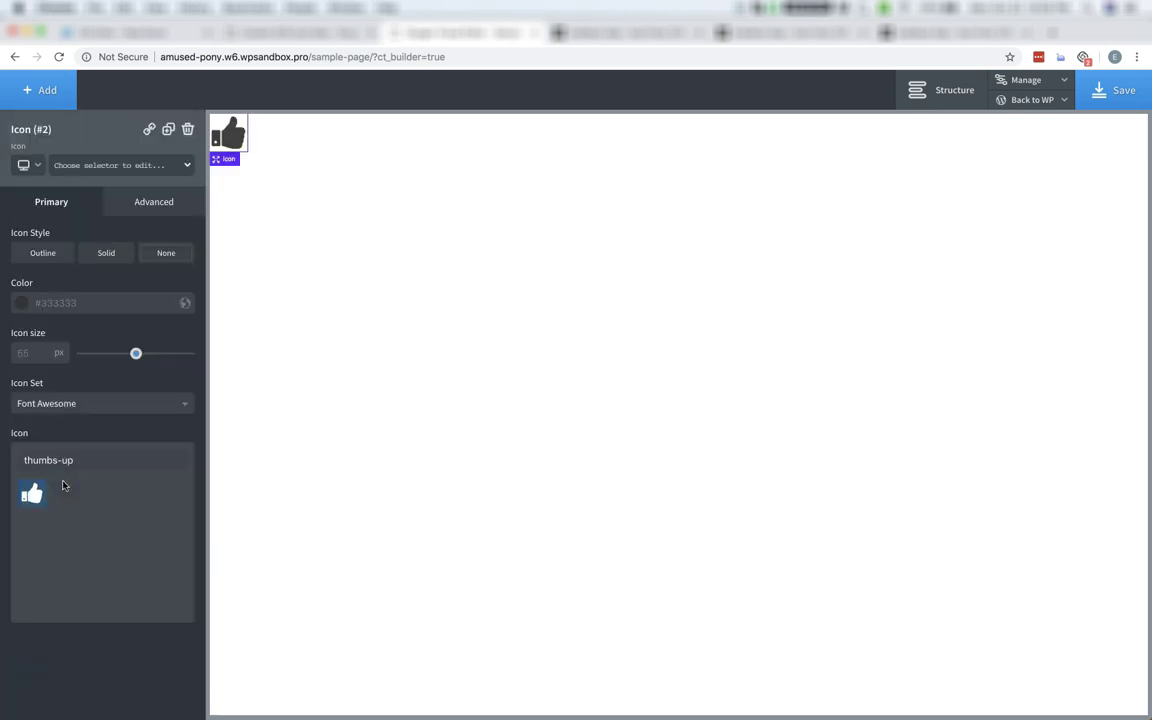
Switch the icon set to Icomoon and clear the thumbs-up search to list all its icons
left_click(152, 408)
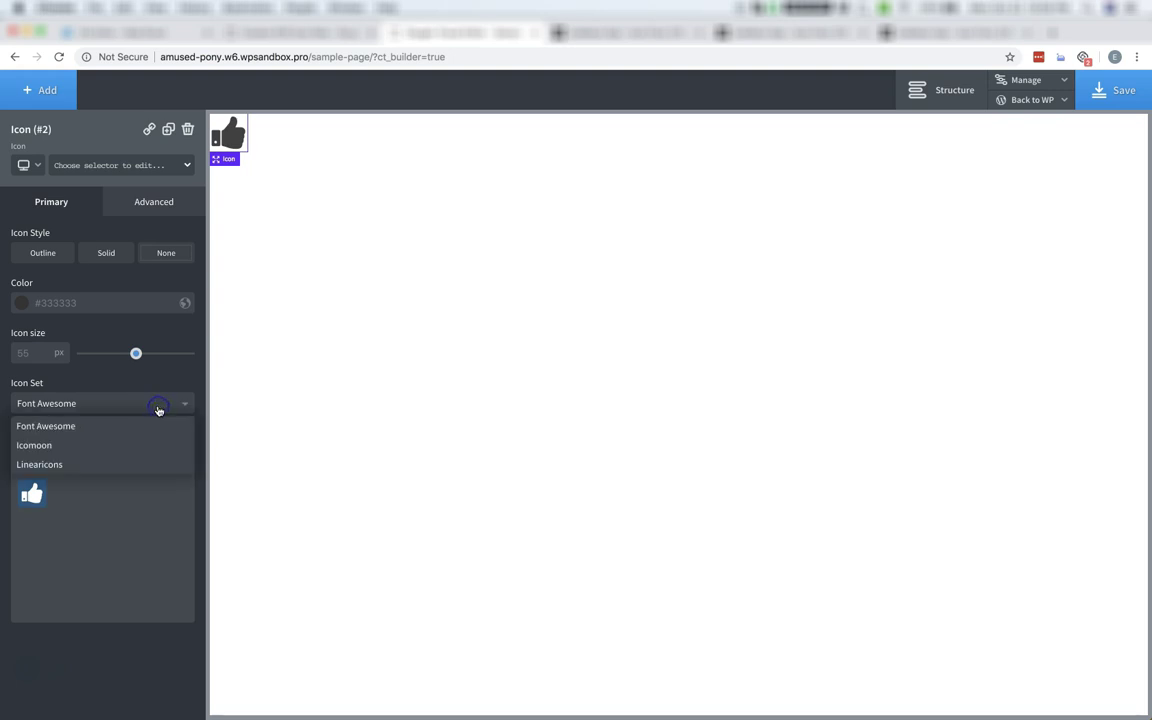
left_click(57, 450)
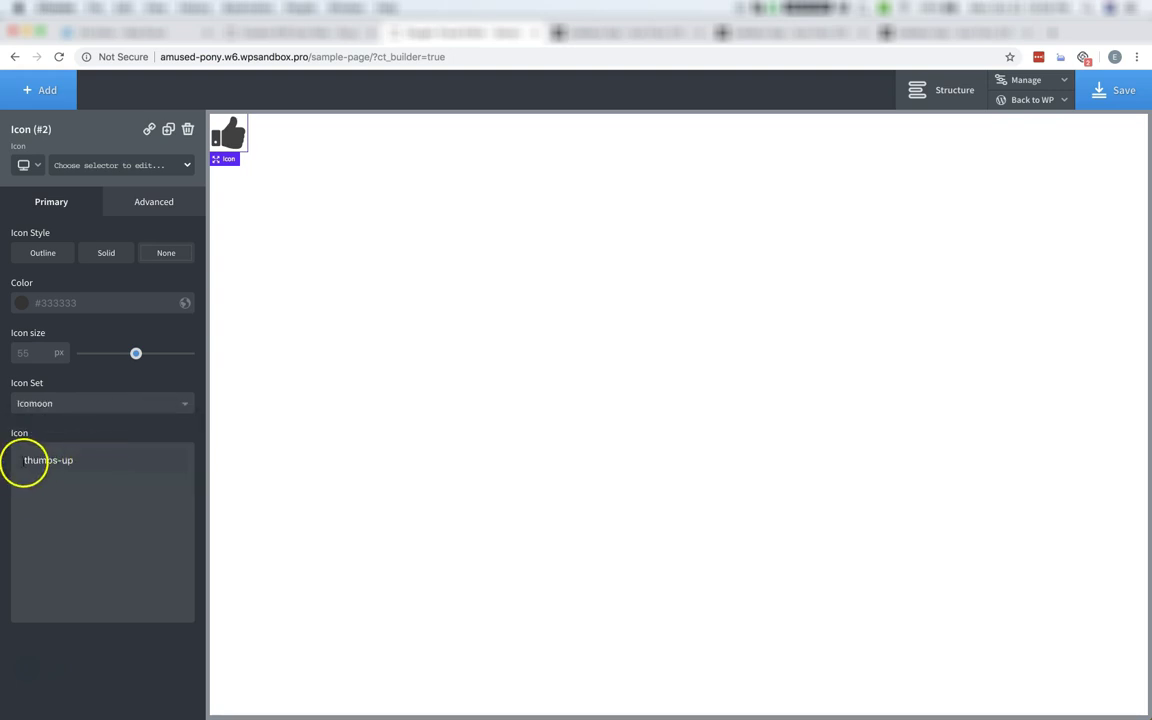
left_click_drag(85, 463, 6, 464)
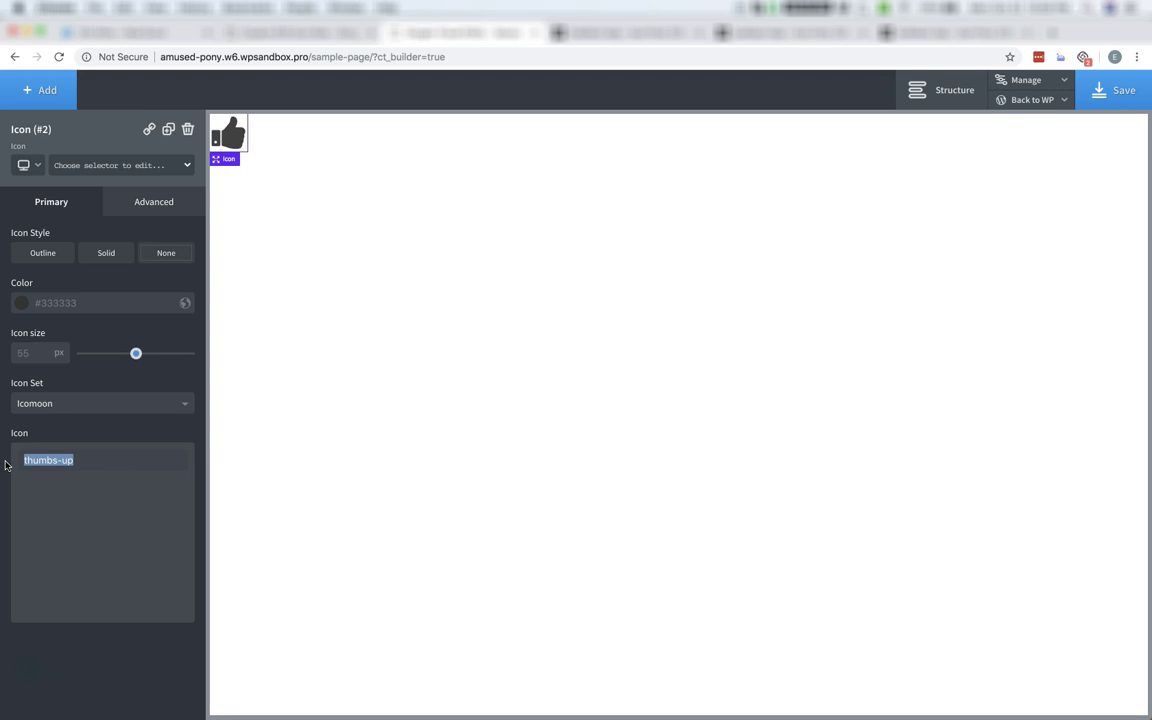
key("BackSpace")
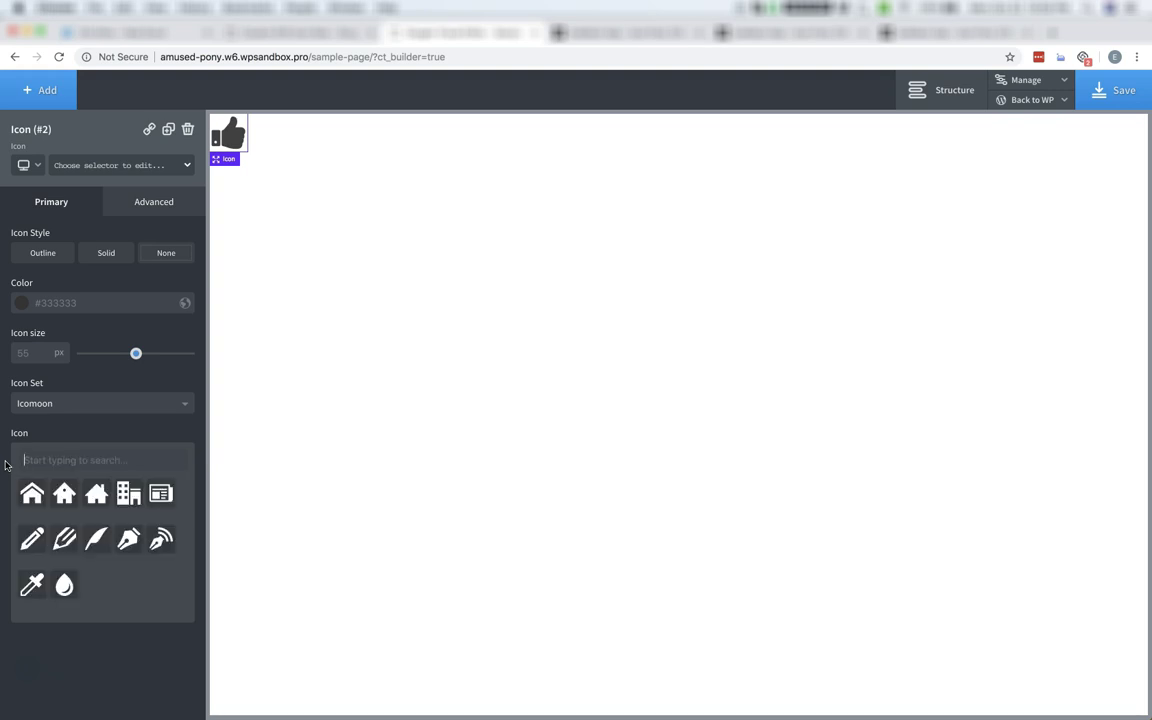